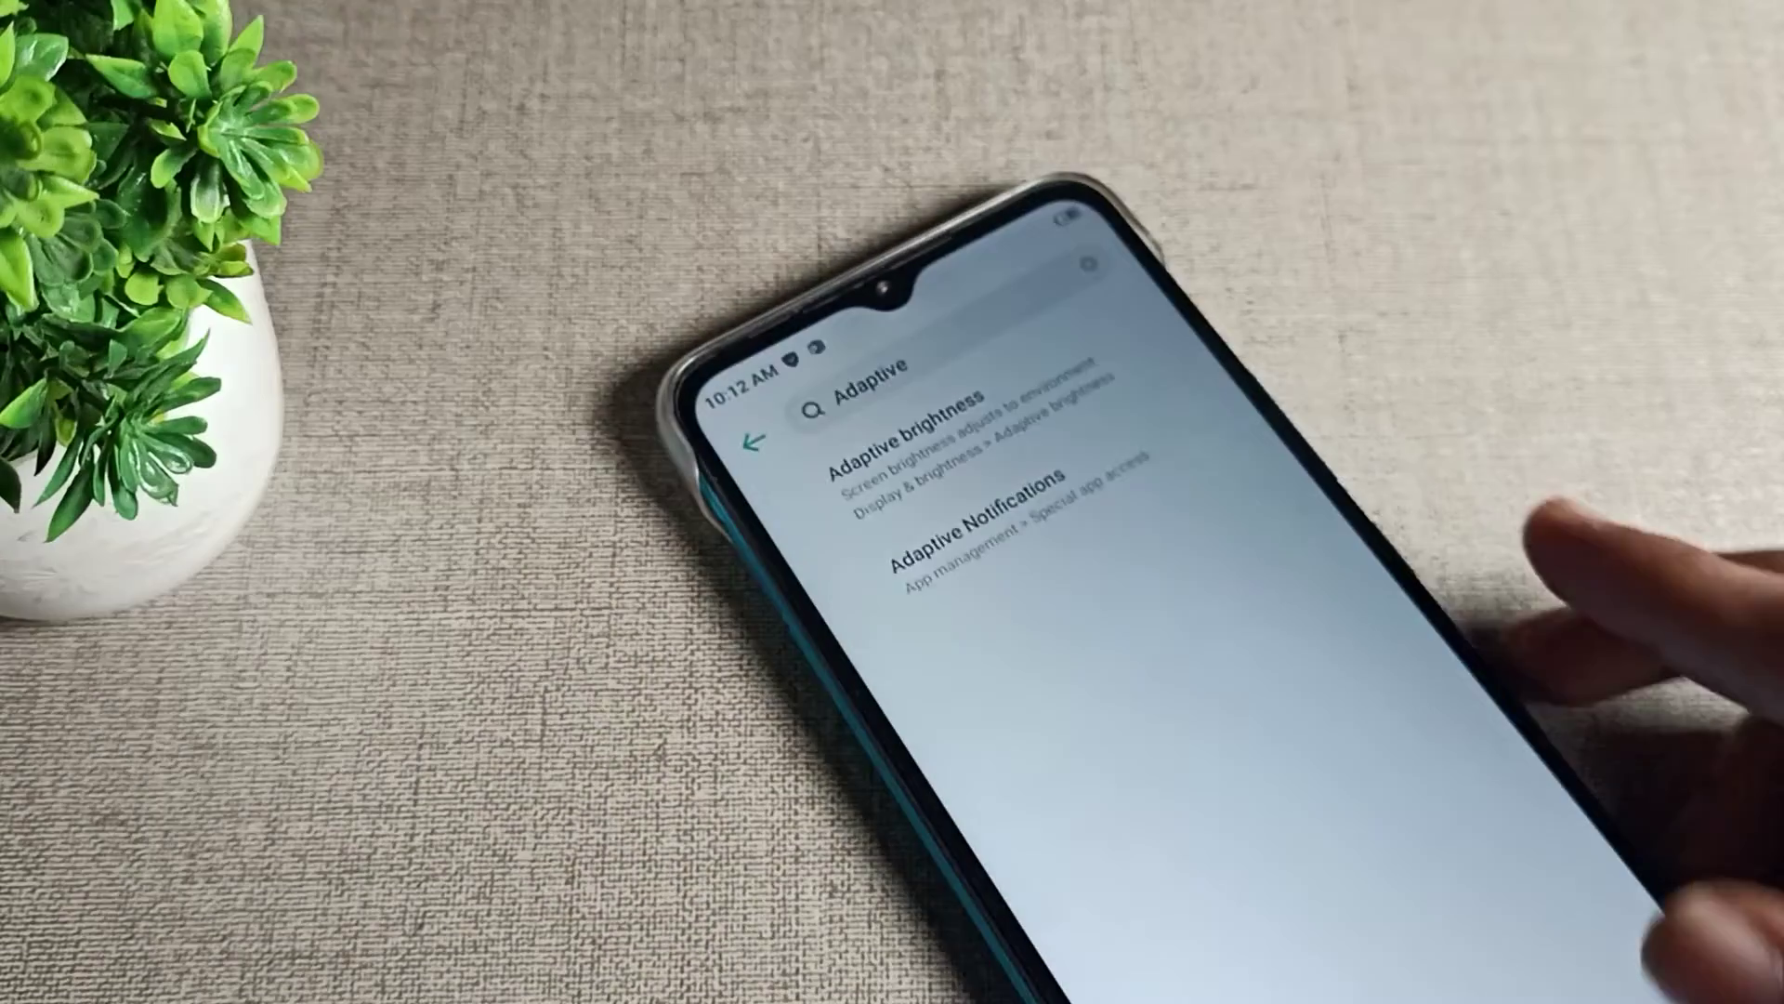
# Bring up the recent apps overview from the Adaptive search results
pyautogui.moveTo(1674, 892); pyautogui.dragTo(1533, 781)
pyautogui.moveTo(1603, 907)
pyautogui.mouseDown()
pyautogui.moveTo(1158, 558)
pyautogui.moveTo(976, 210)
pyautogui.mouseUp()
# Reopen Settings from the app drawer and search for 'Adaptive' via the keyboard suggestion
pyautogui.moveTo(1590, 752); pyautogui.dragTo(1296, 808)
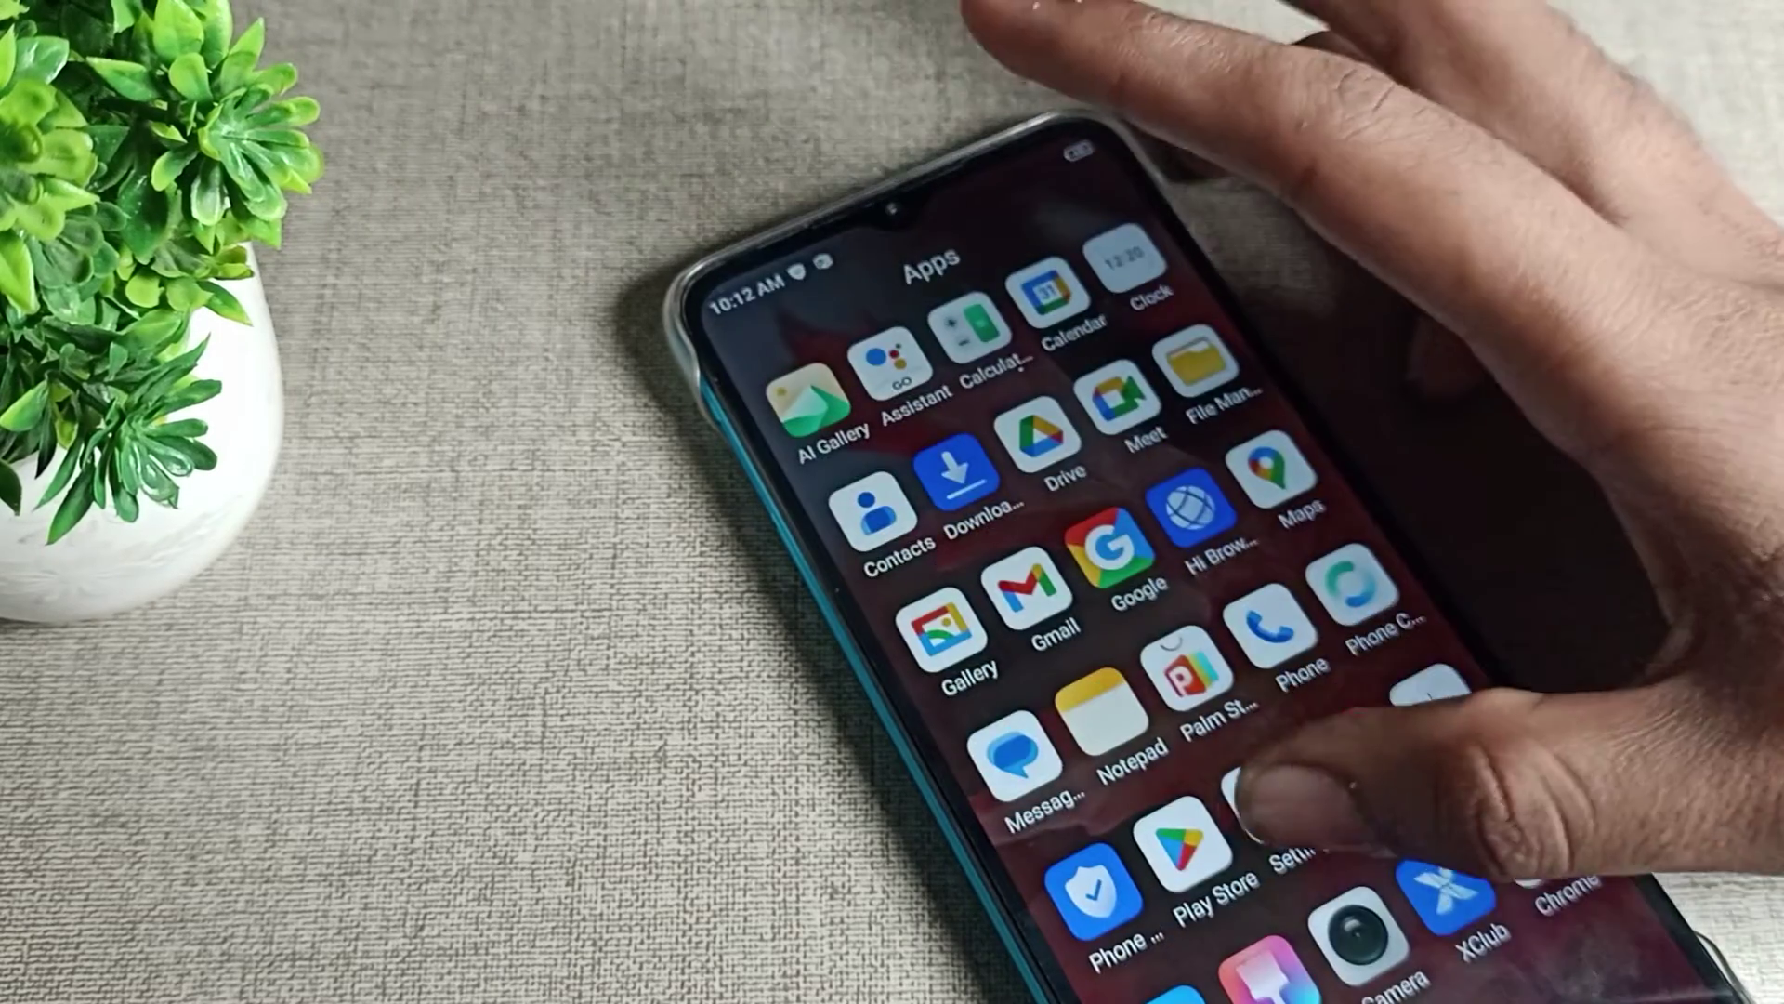
pyautogui.click(1269, 816)
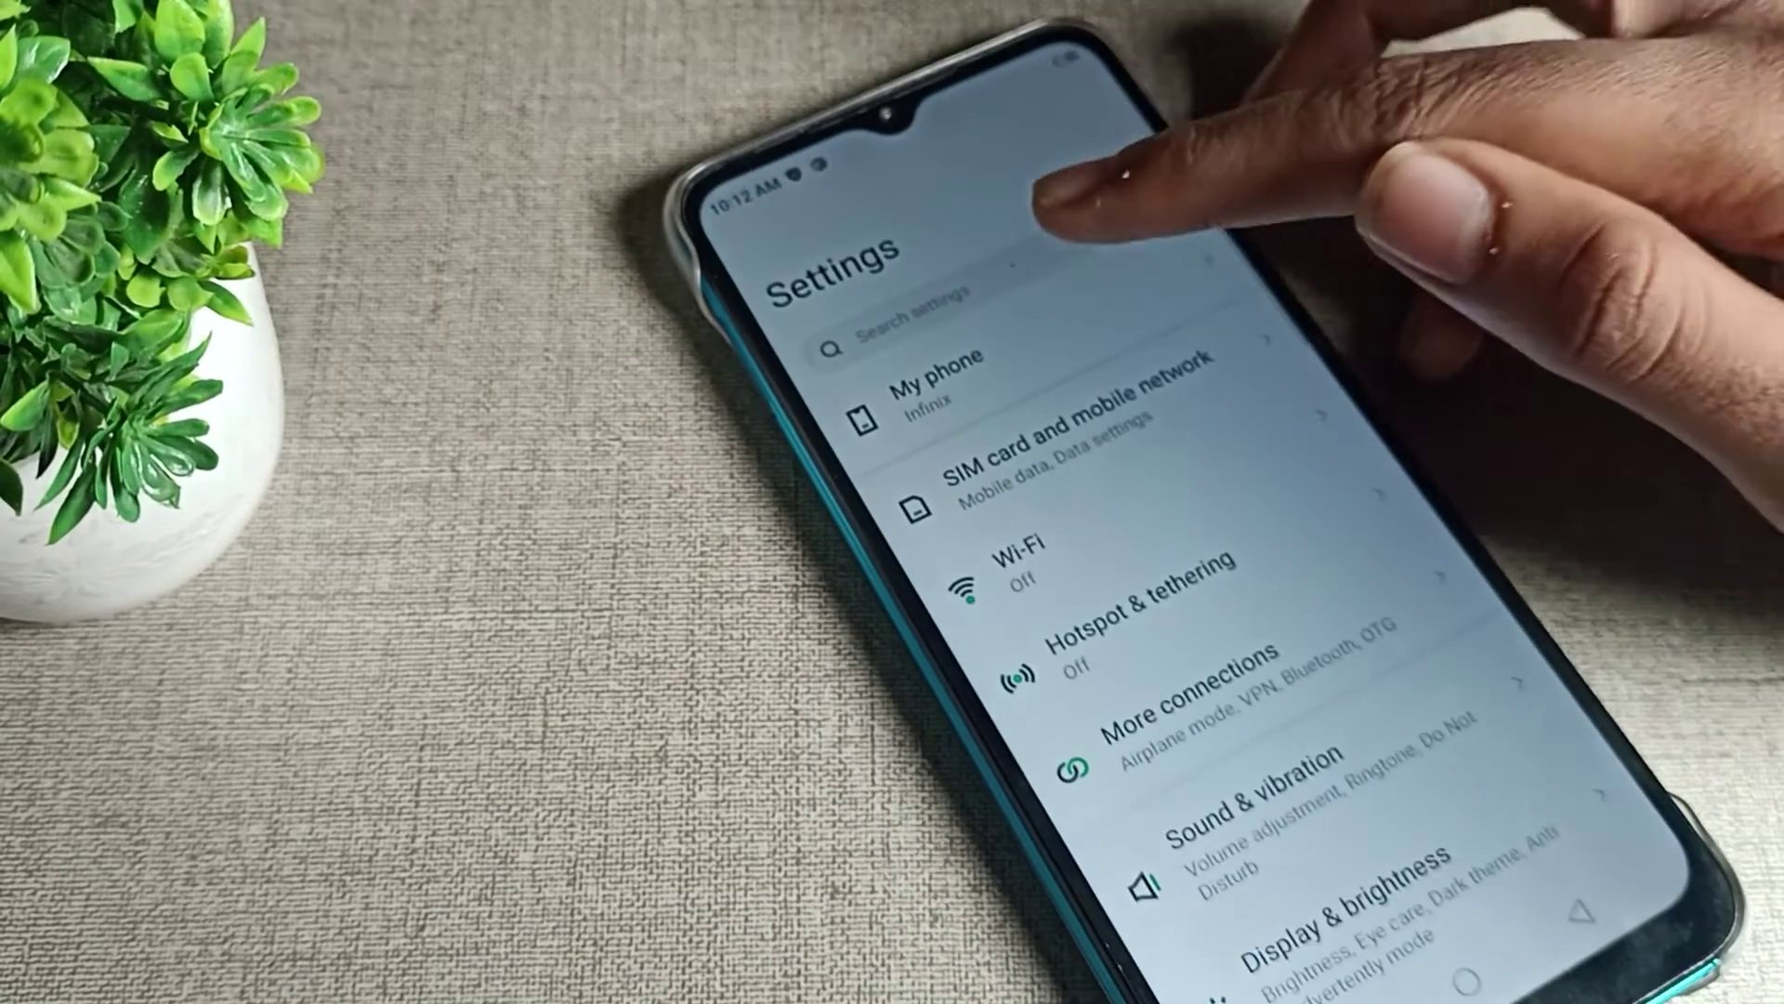
pyautogui.click(899, 314)
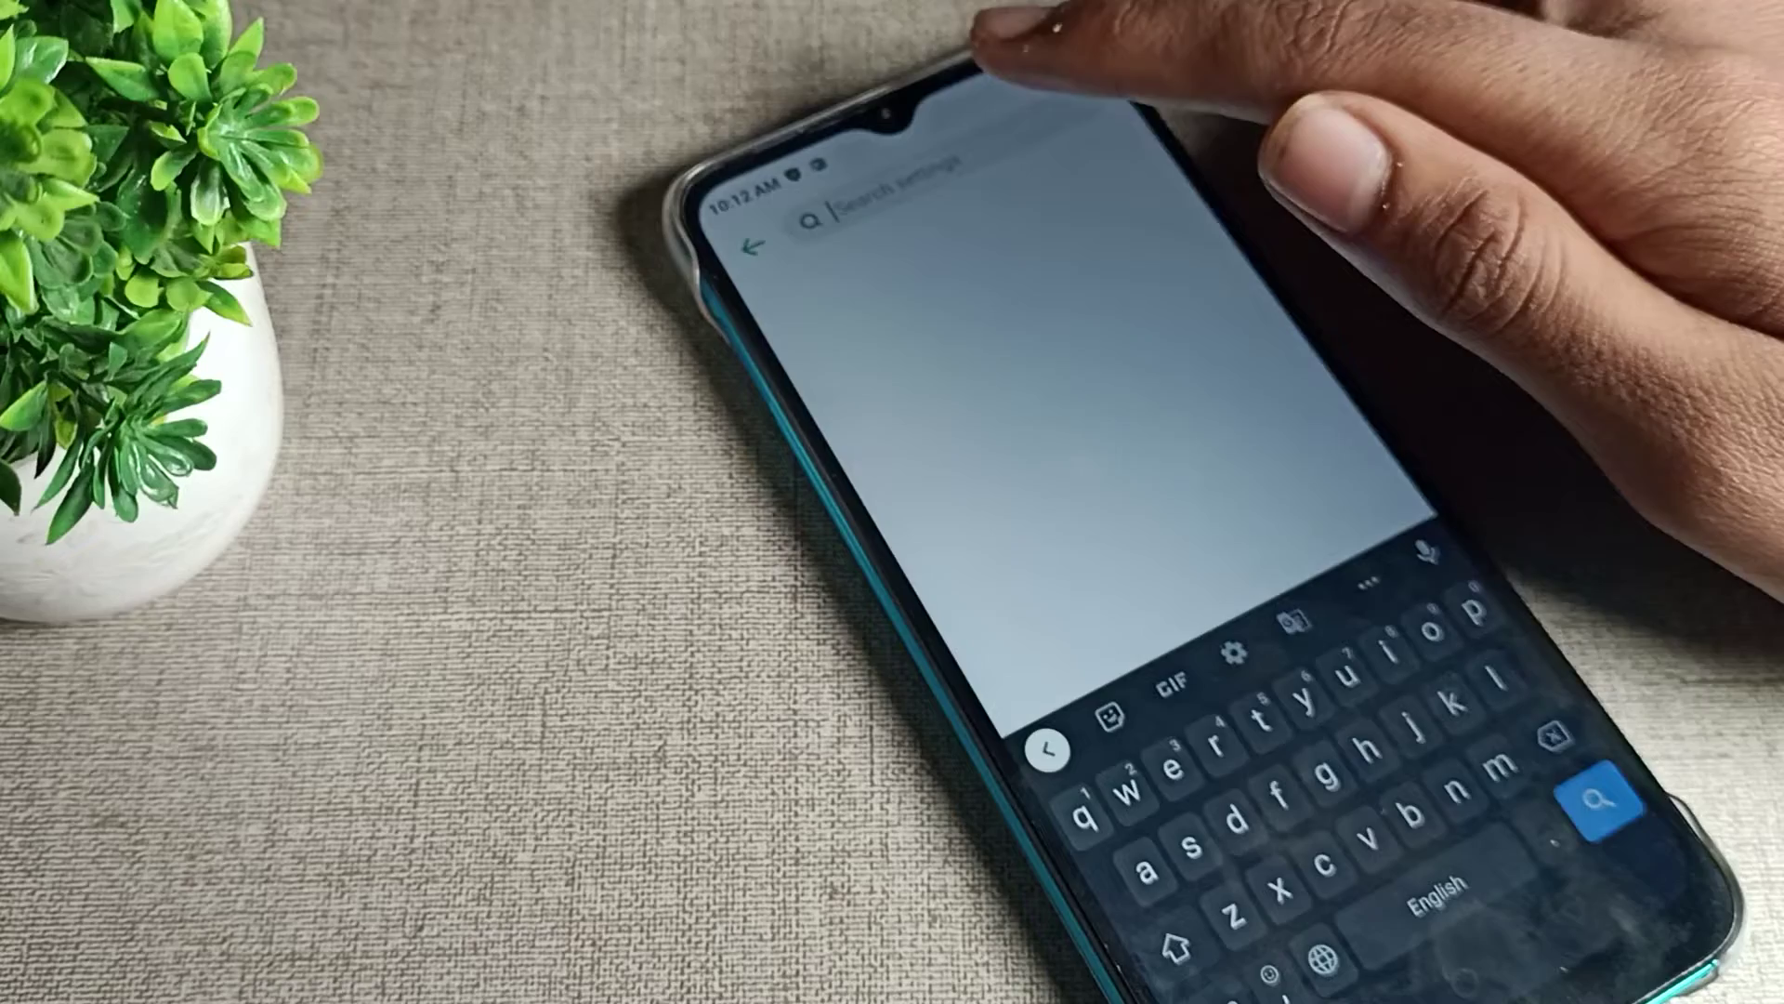
pyautogui.write('A')
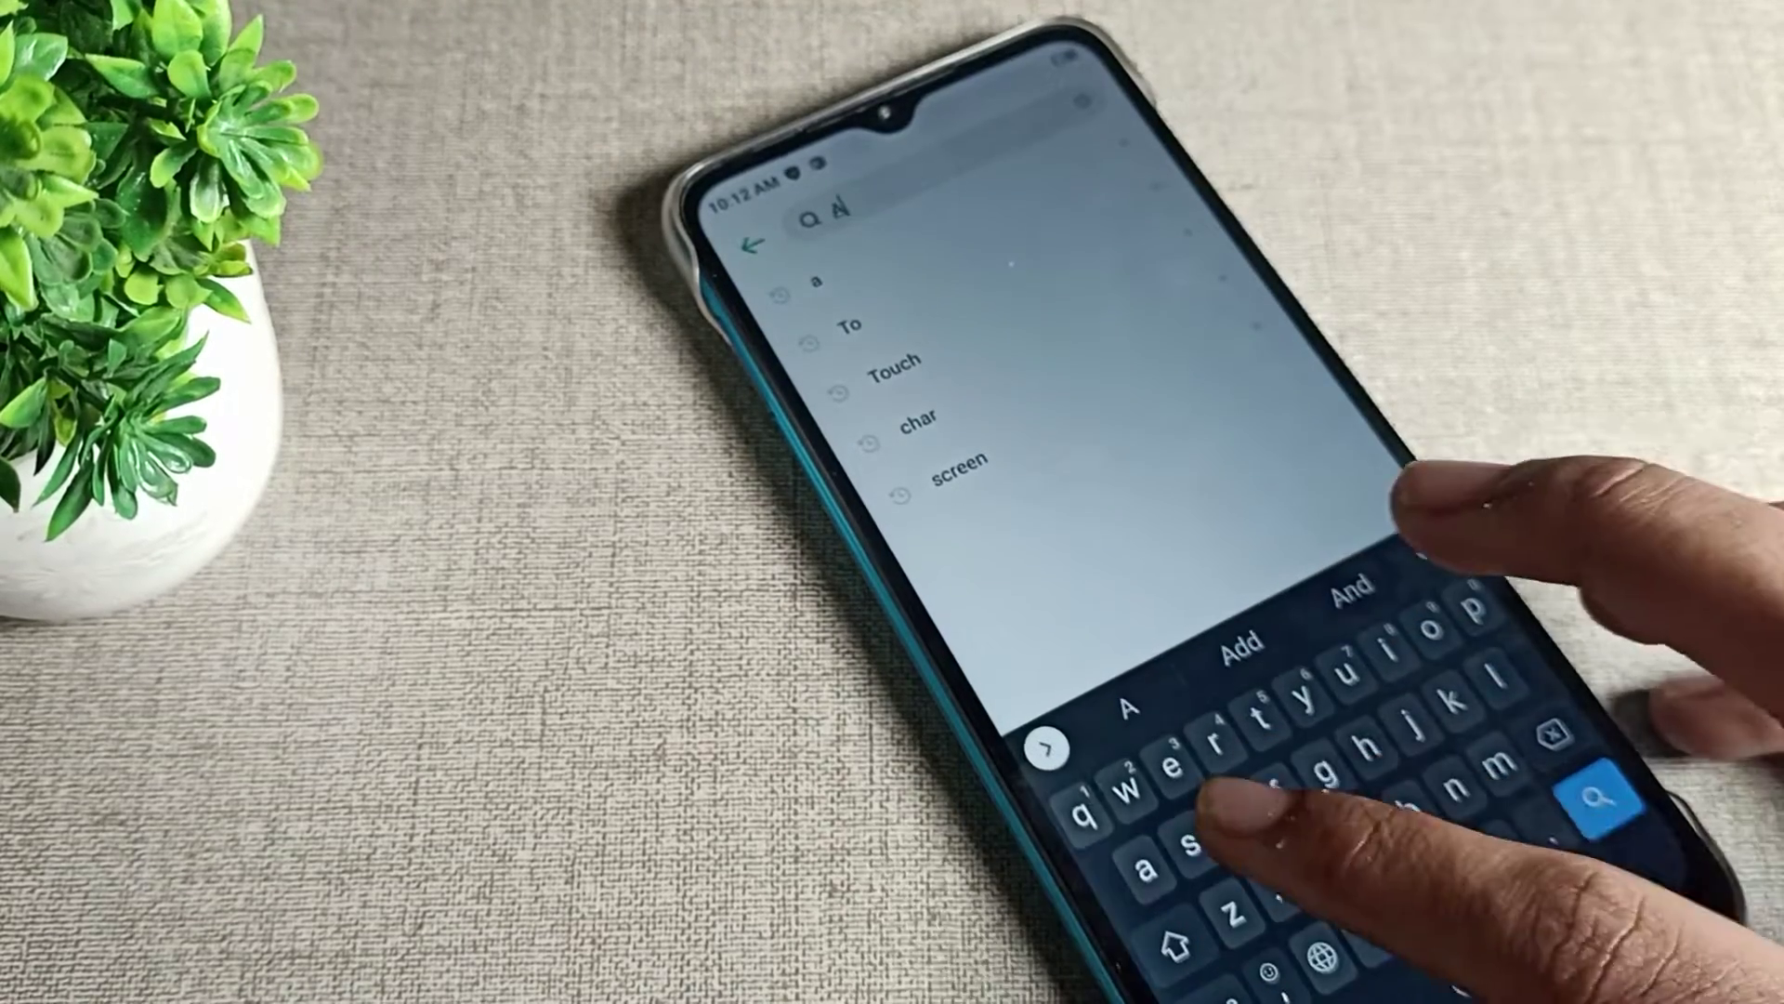
pyautogui.write('dap')
pyautogui.click(1240, 645)
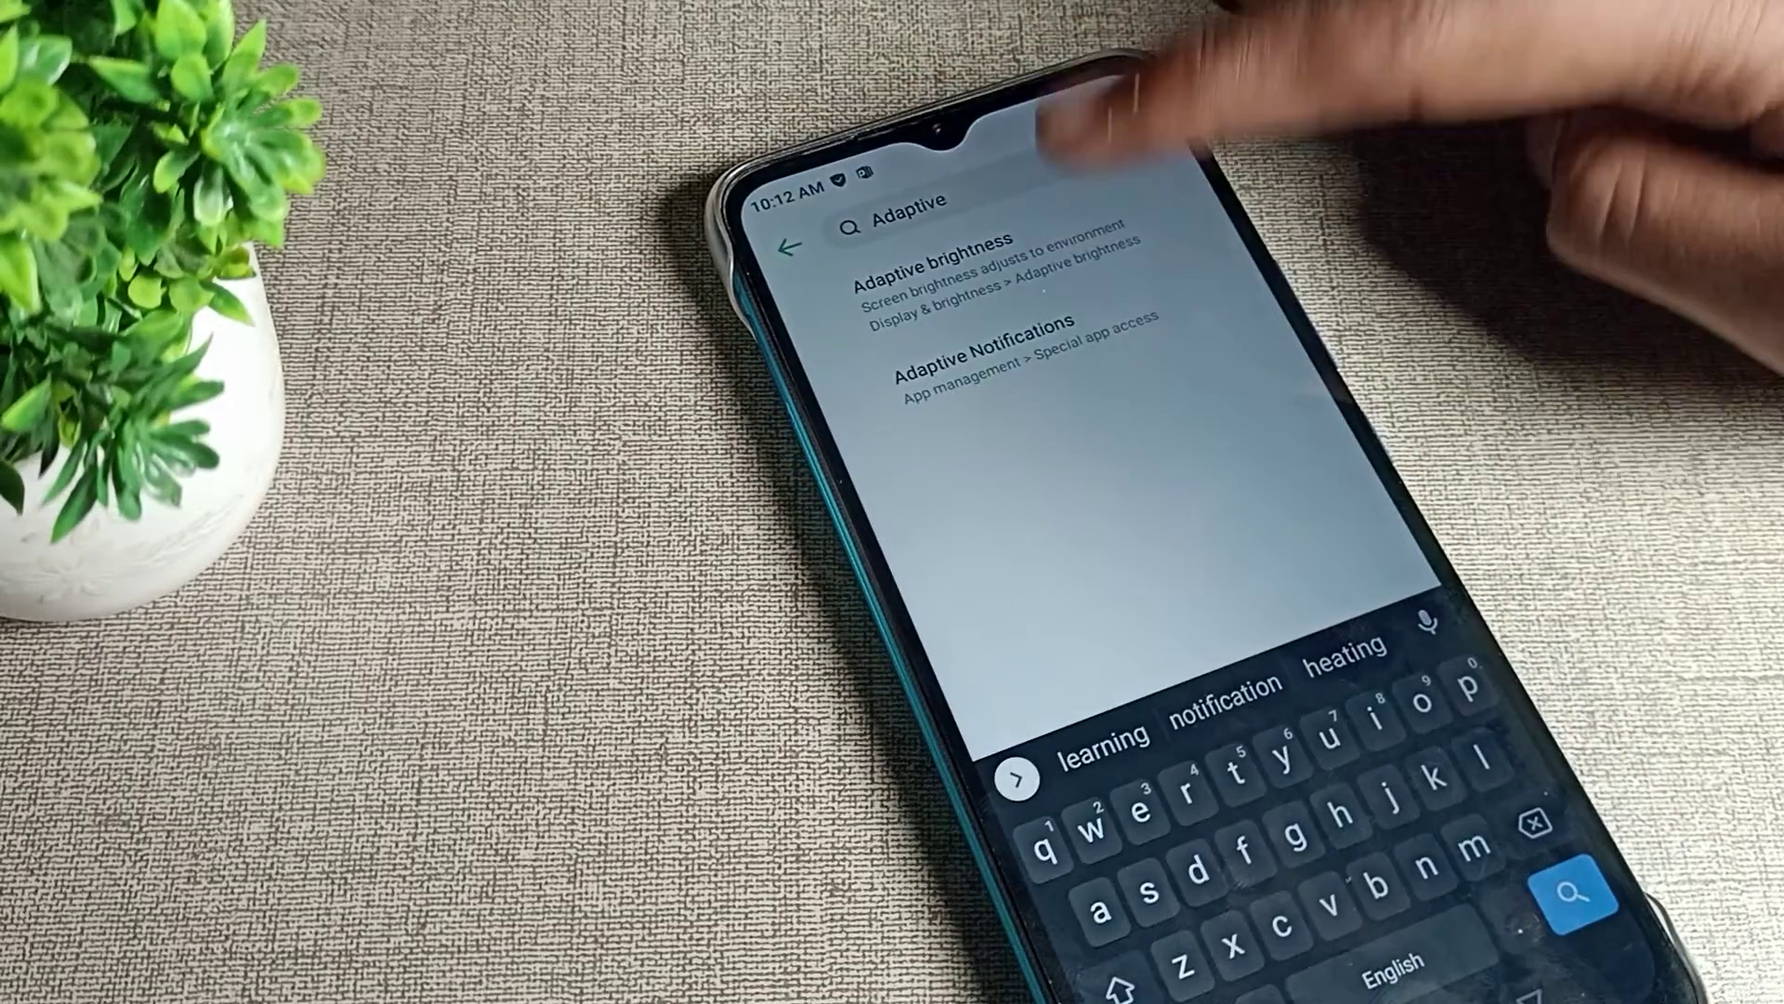
# Open the Adaptive brightness result and switch its toggle on
pyautogui.click(934, 259)
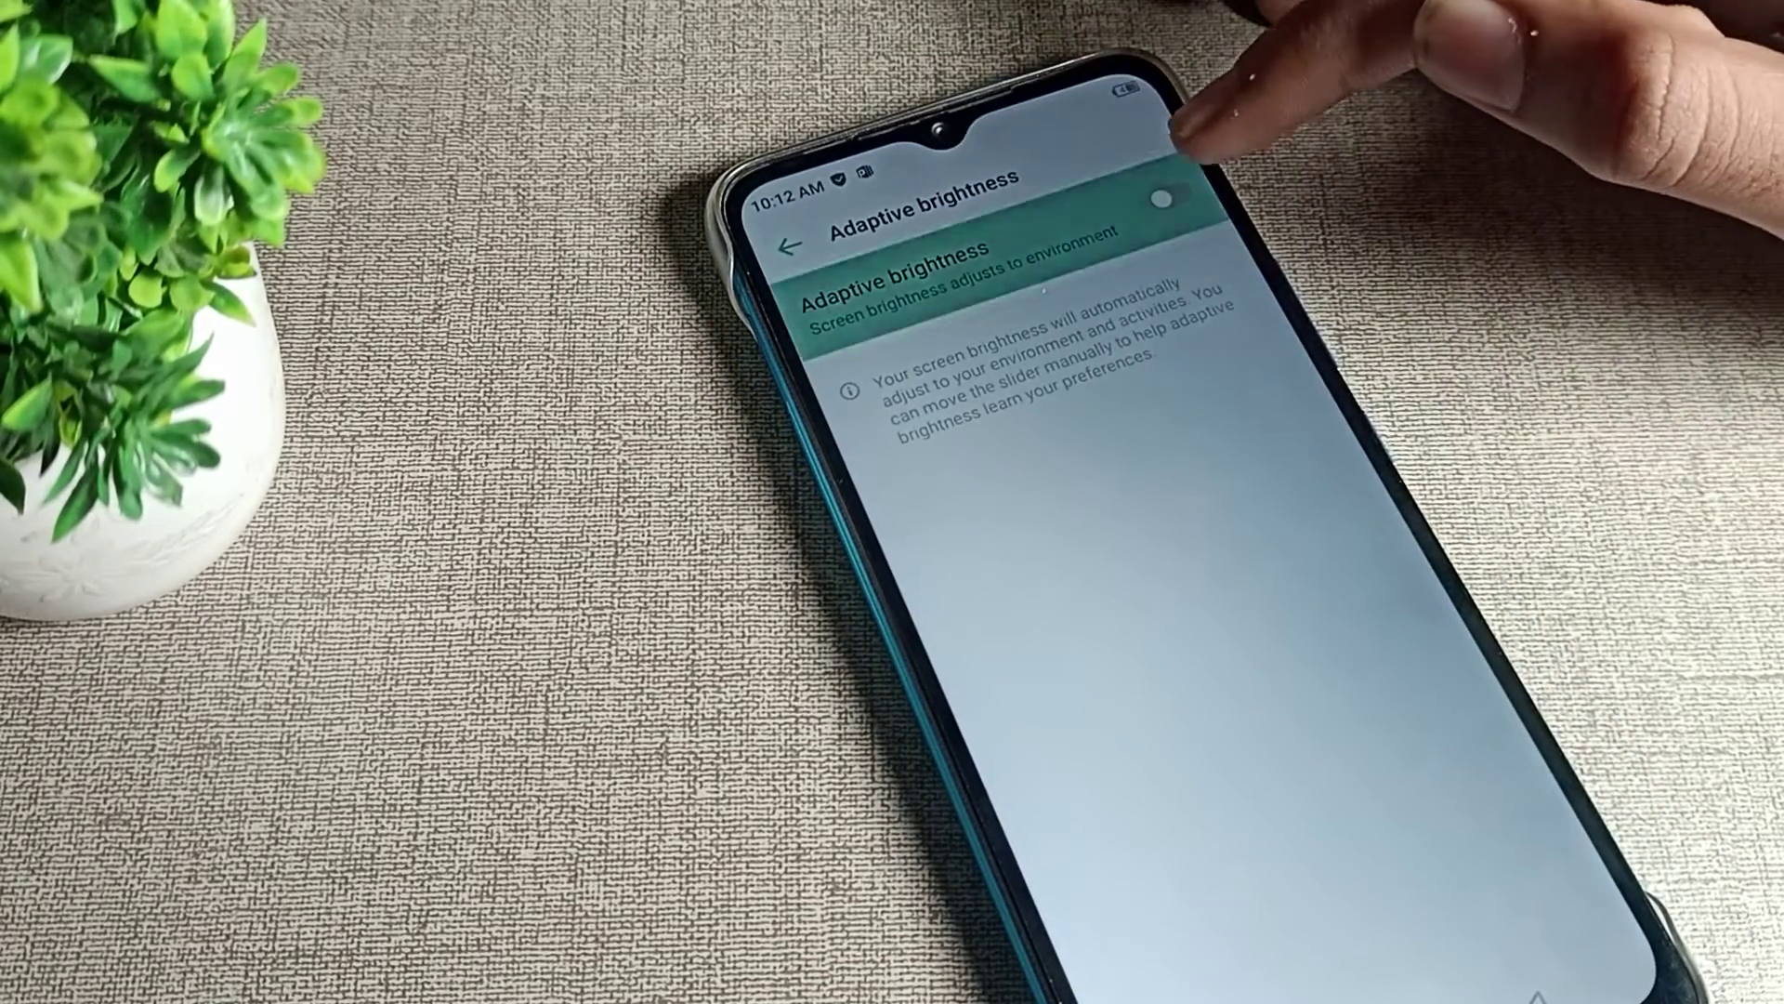
pyautogui.click(1168, 199)
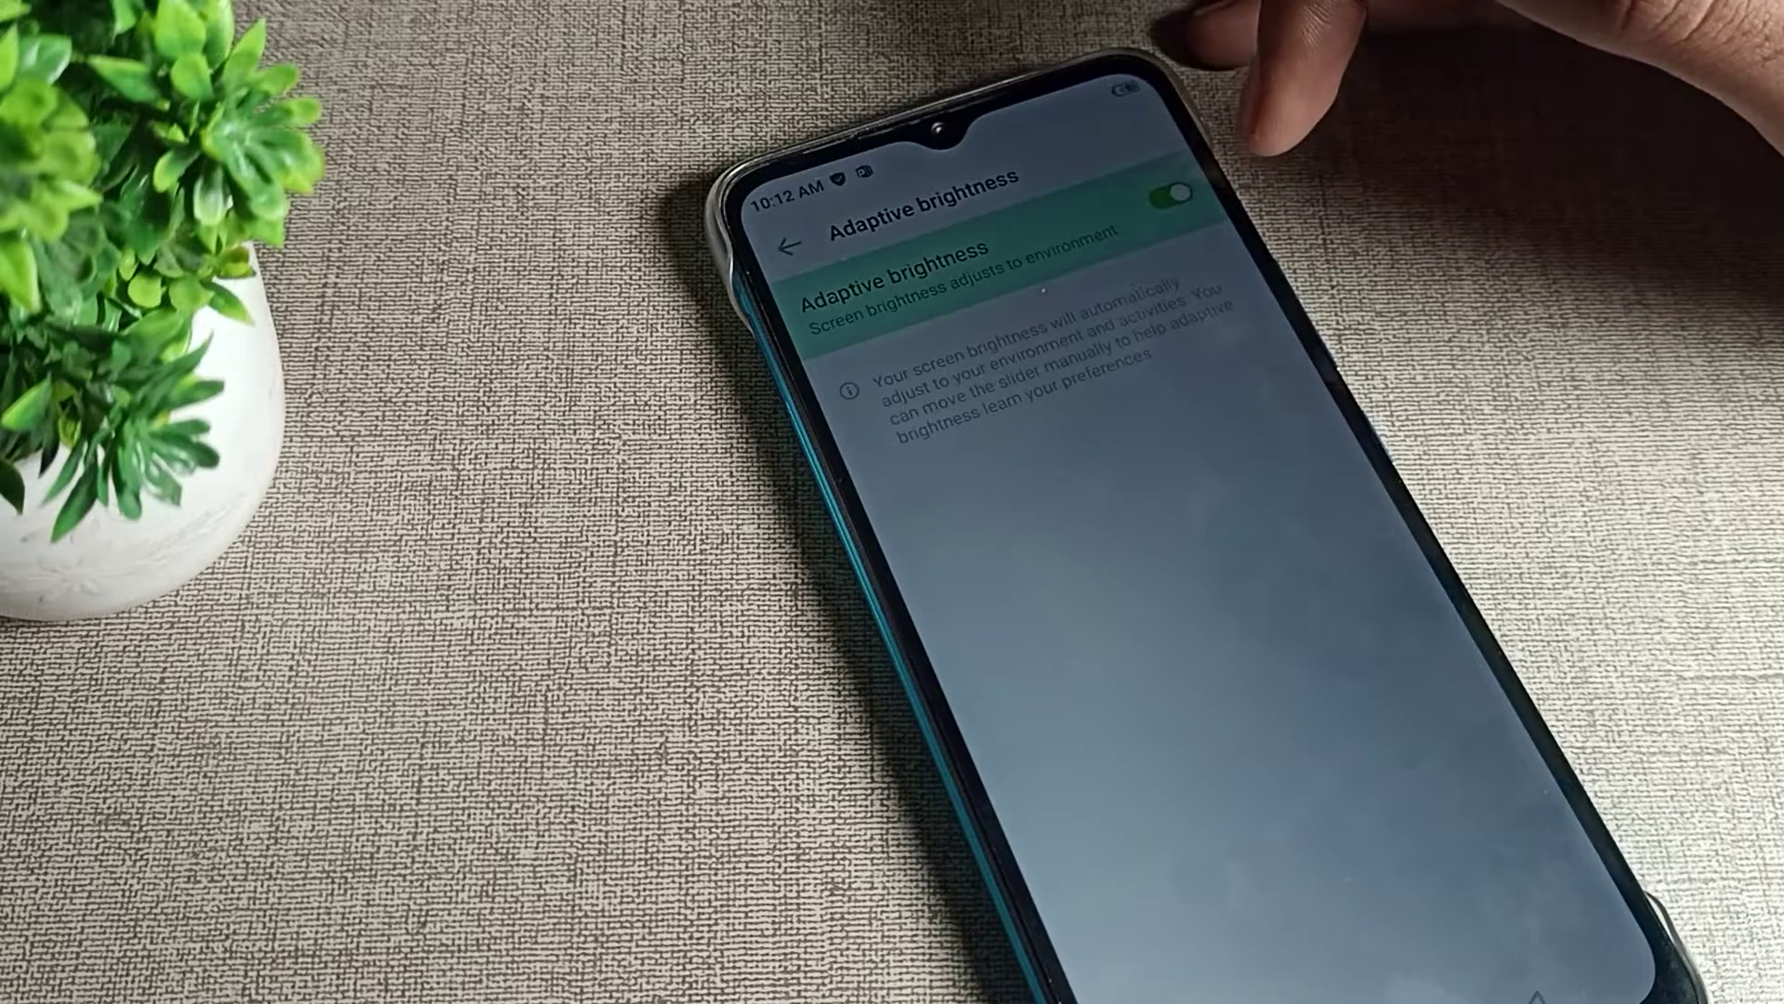
# Back out through the Adaptive search results to the main Settings list
pyautogui.moveTo(1202, 154); pyautogui.dragTo(1074, 182)
pyautogui.moveTo(1254, 384); pyautogui.dragTo(1158, 397)
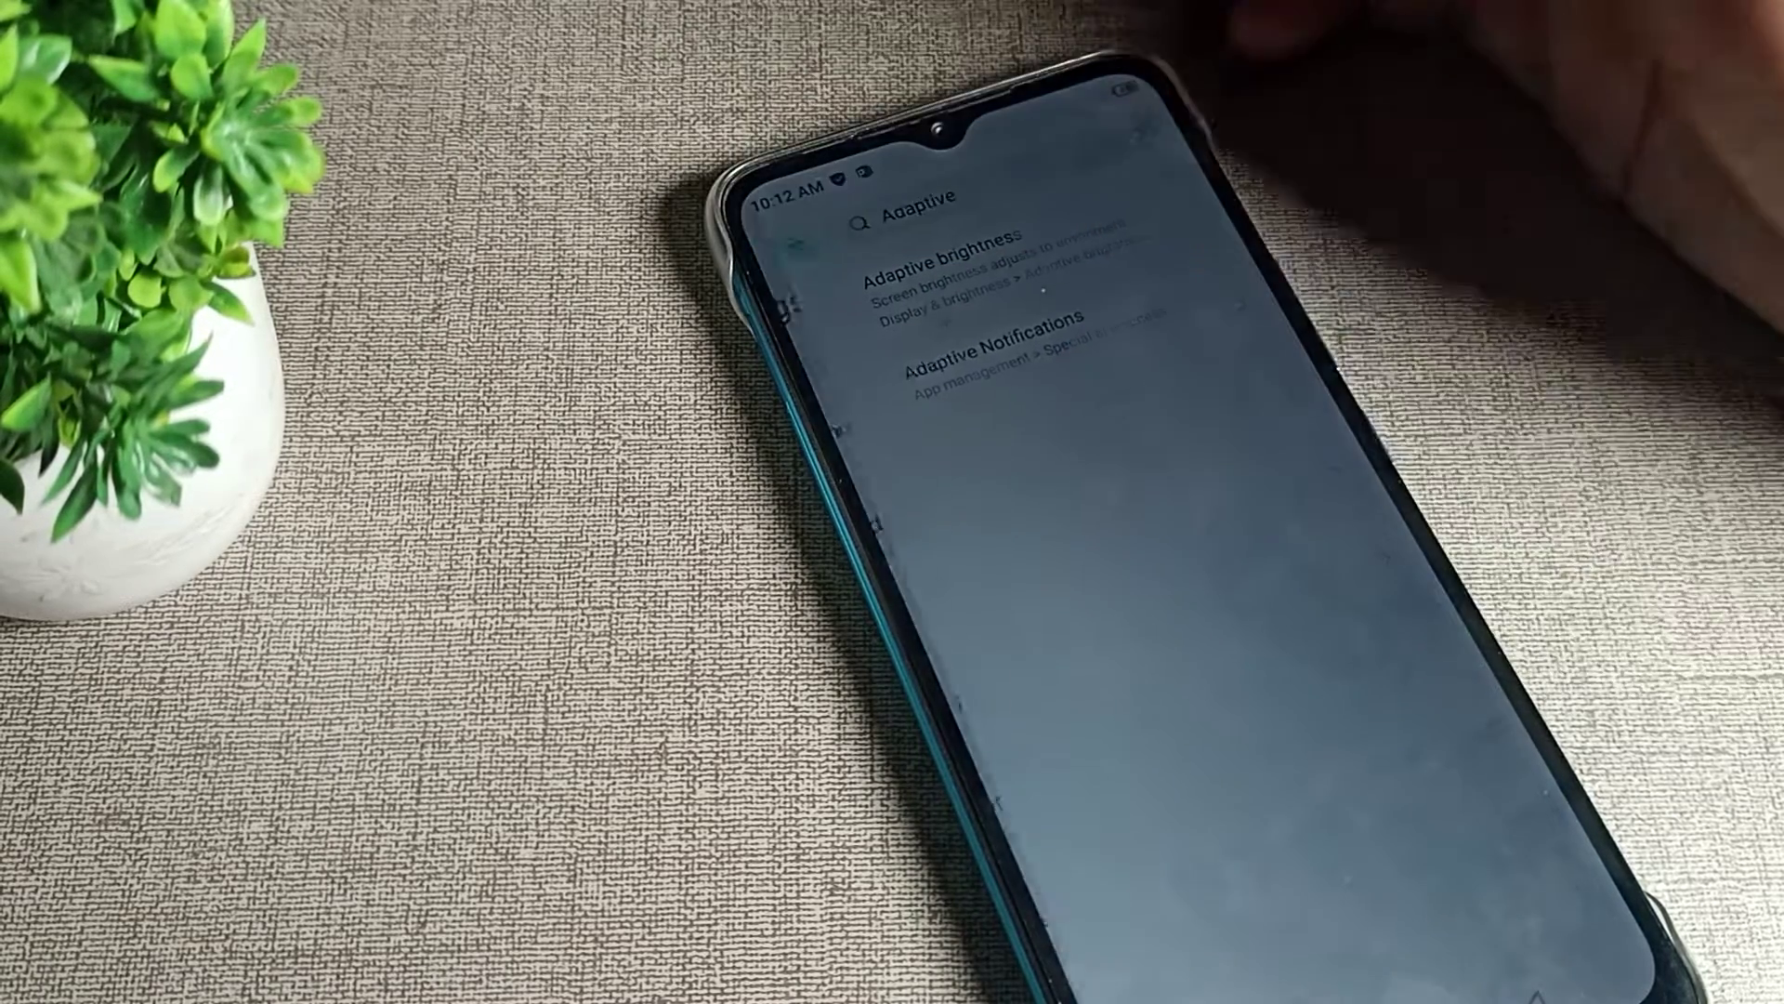
pyautogui.scroll(-5, 1158, 558)
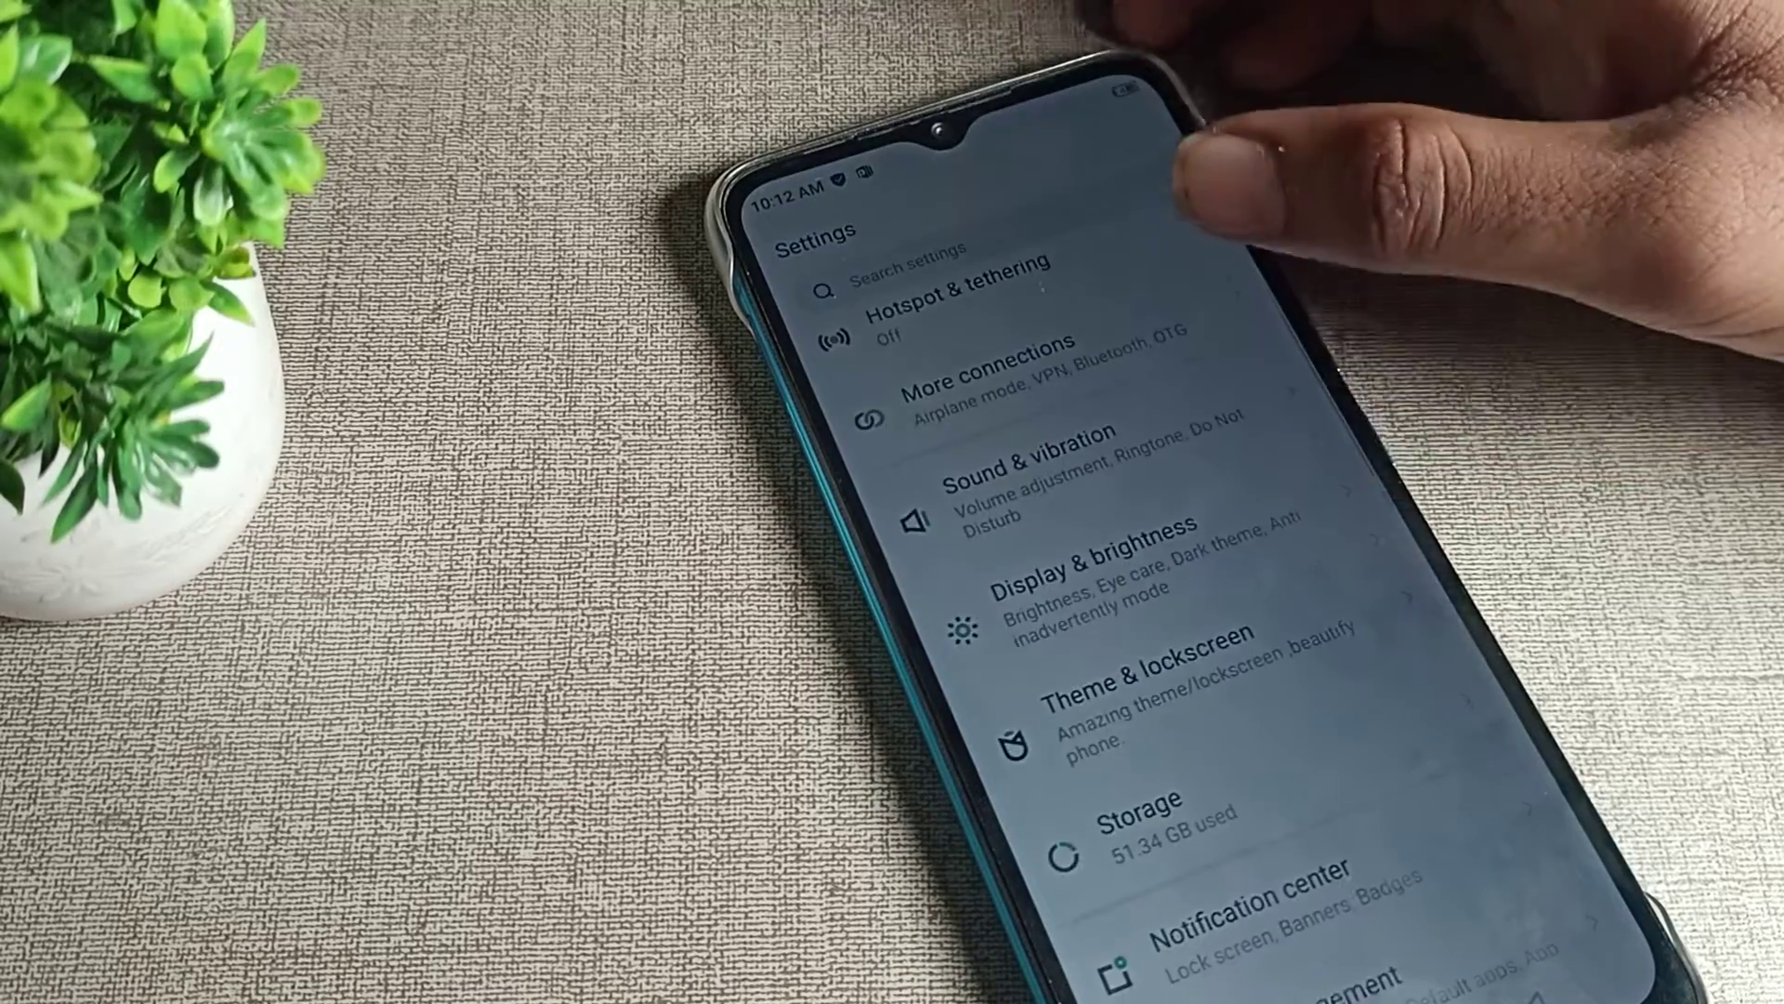